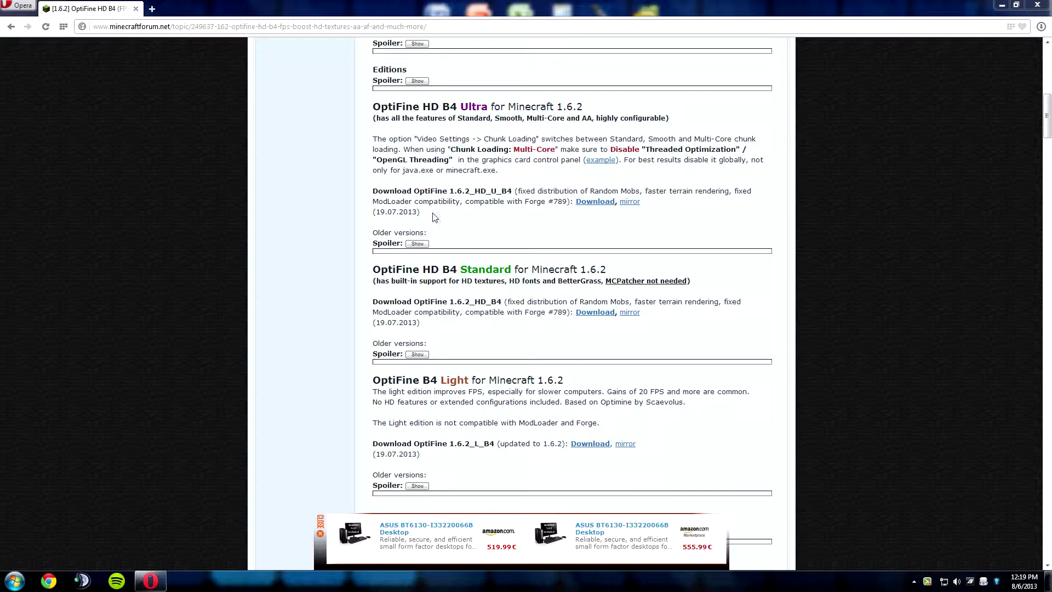
- Download OptiFine HD B4 Ultra for Minecraft 1.6.2 from the OptiFine forum page
left_click(599, 202)
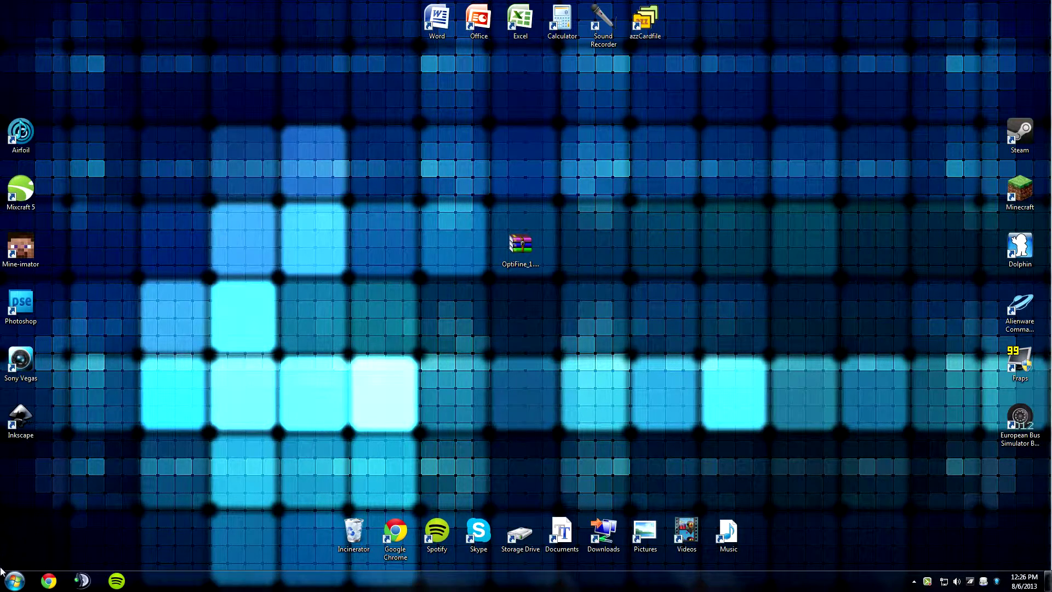
- Go to %appdata% > .minecraft > versions and bring up the 1.6.2 folder's context menu
left_click(12, 582)
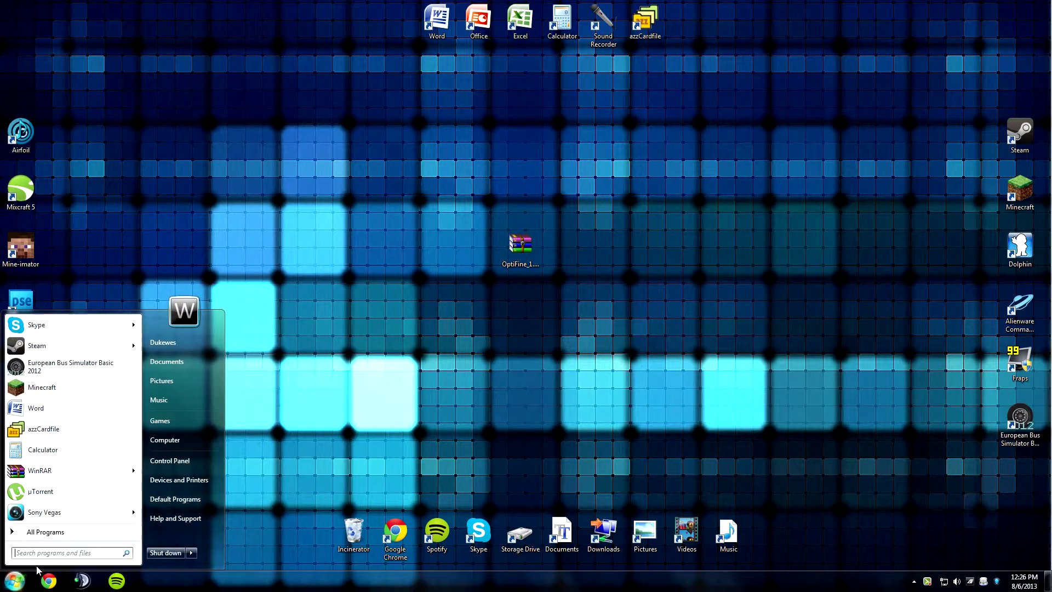
type("%appdata%")
key("Return")
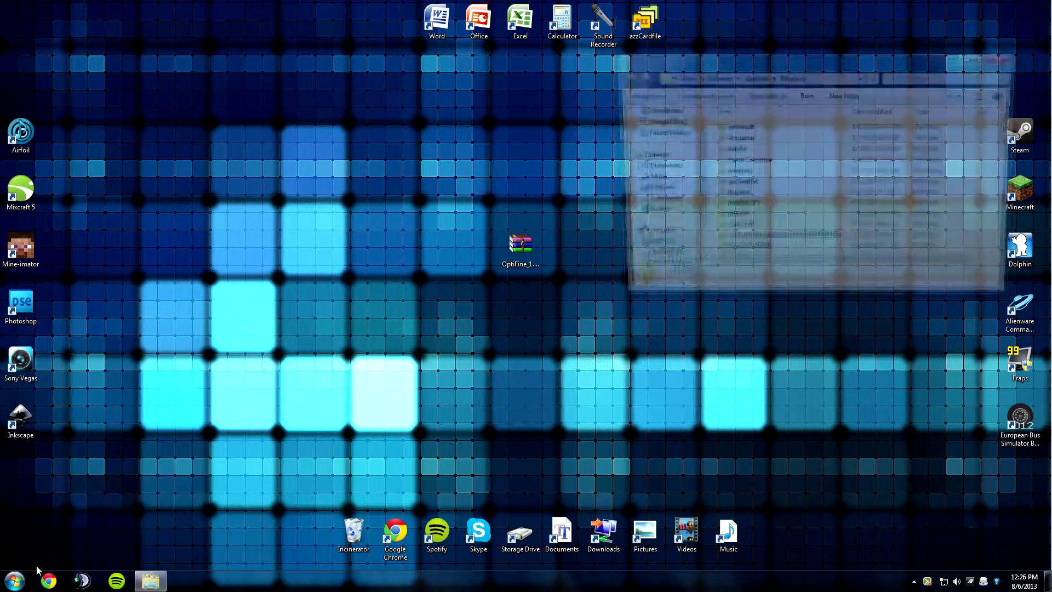
double_click(735, 127)
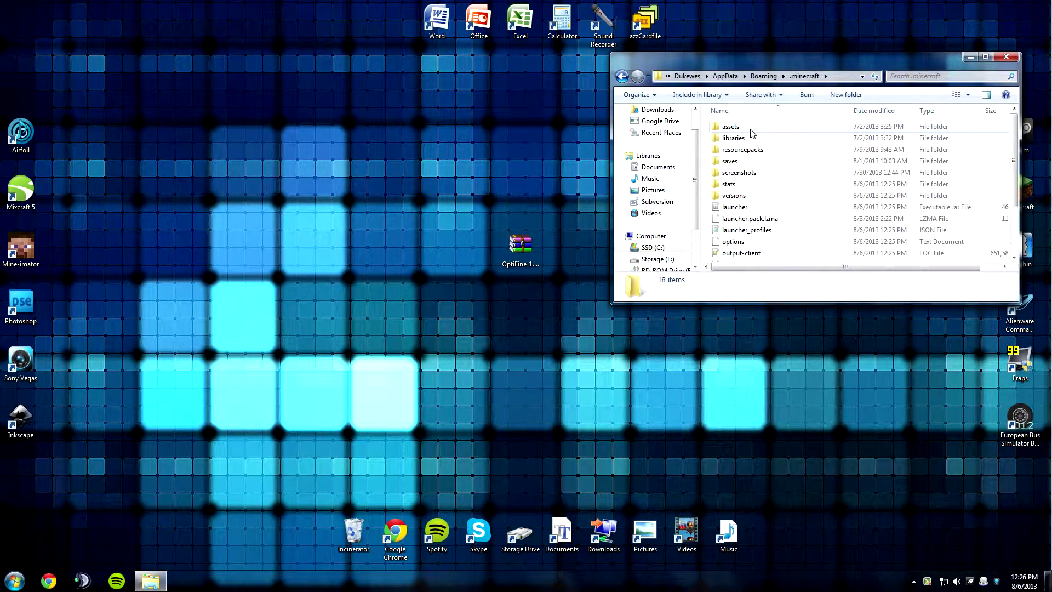
double_click(735, 196)
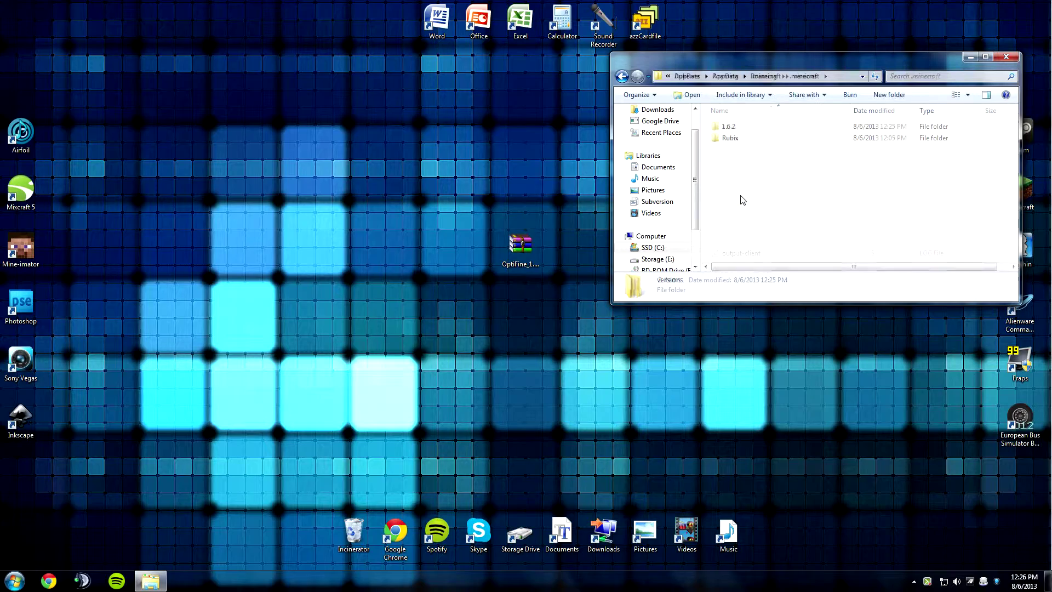
left_click(738, 128)
right_click(737, 128)
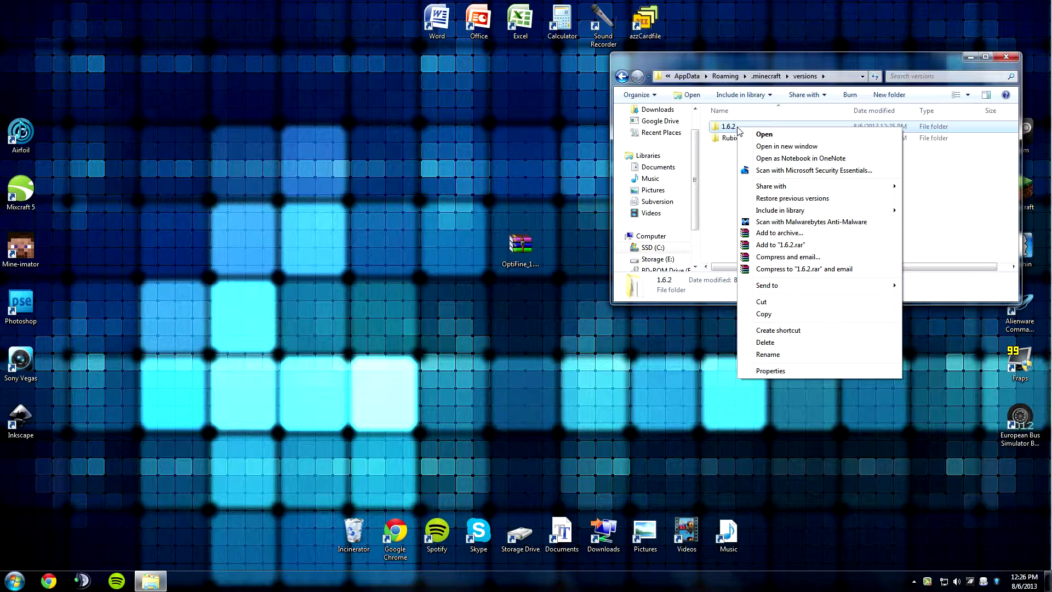
- Rename the 1.6.2 version folder to 1.6.2_OptiFine
left_click(768, 354)
left_click(751, 130)
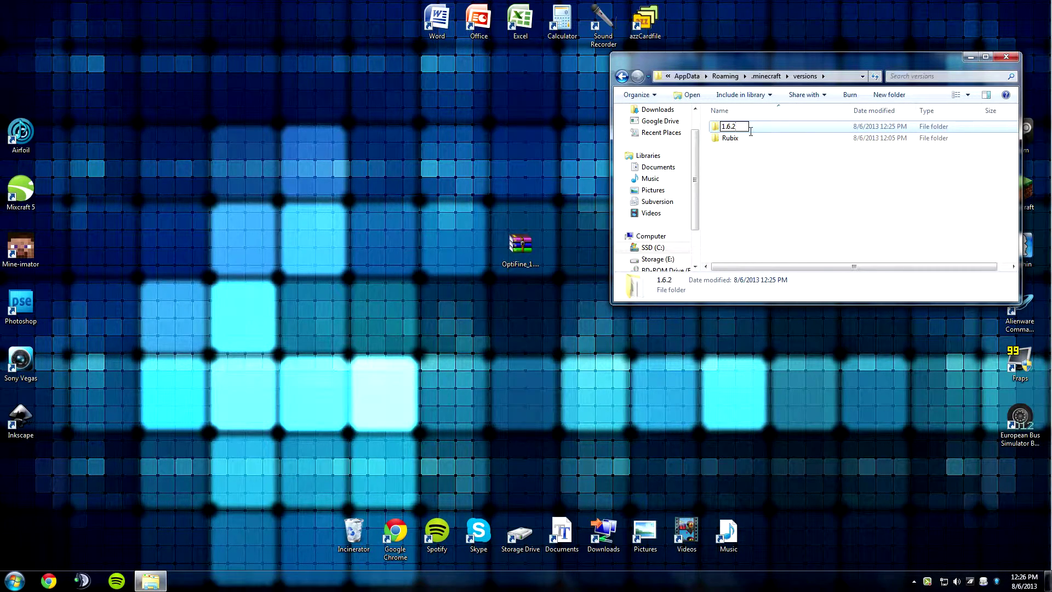
type("OptiFine")
key("Return")
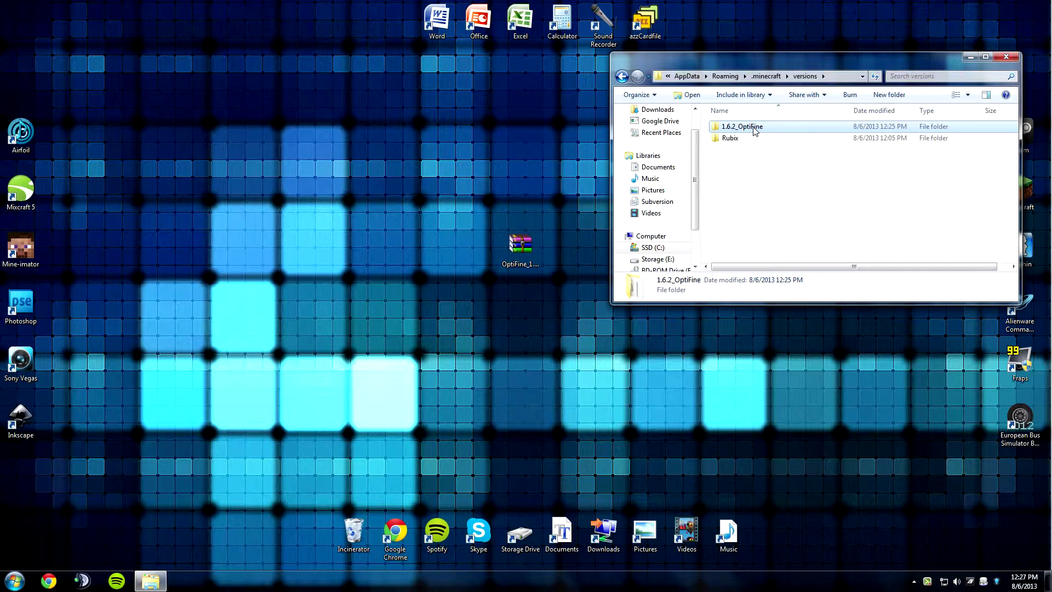
- Inside that folder, rename the 1.6.2 jar file to 1.6.2_OptiFine
double_click(753, 128)
left_click(740, 129)
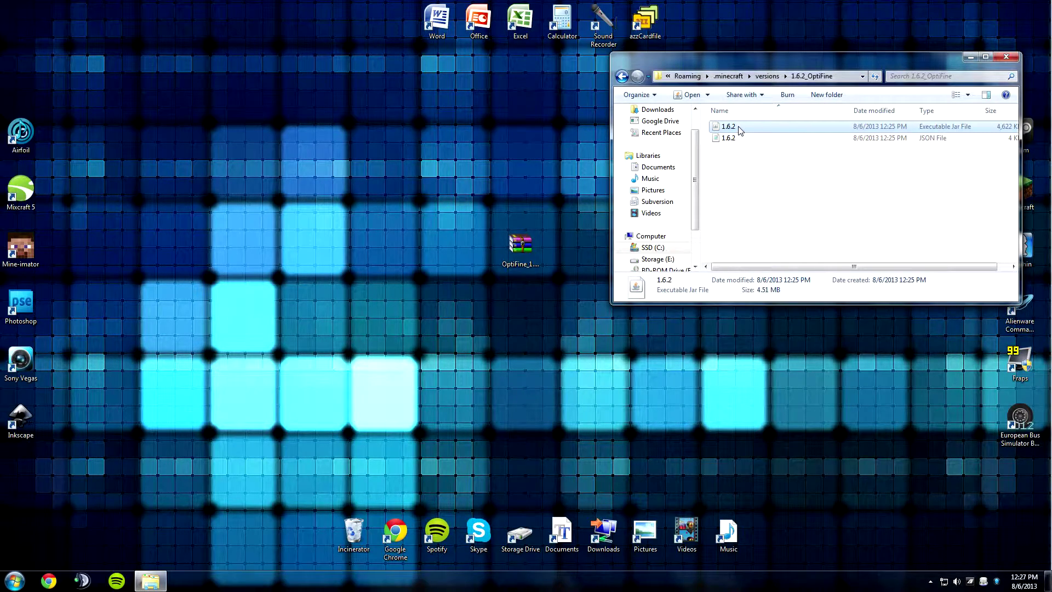
right_click(739, 129)
left_click(792, 329)
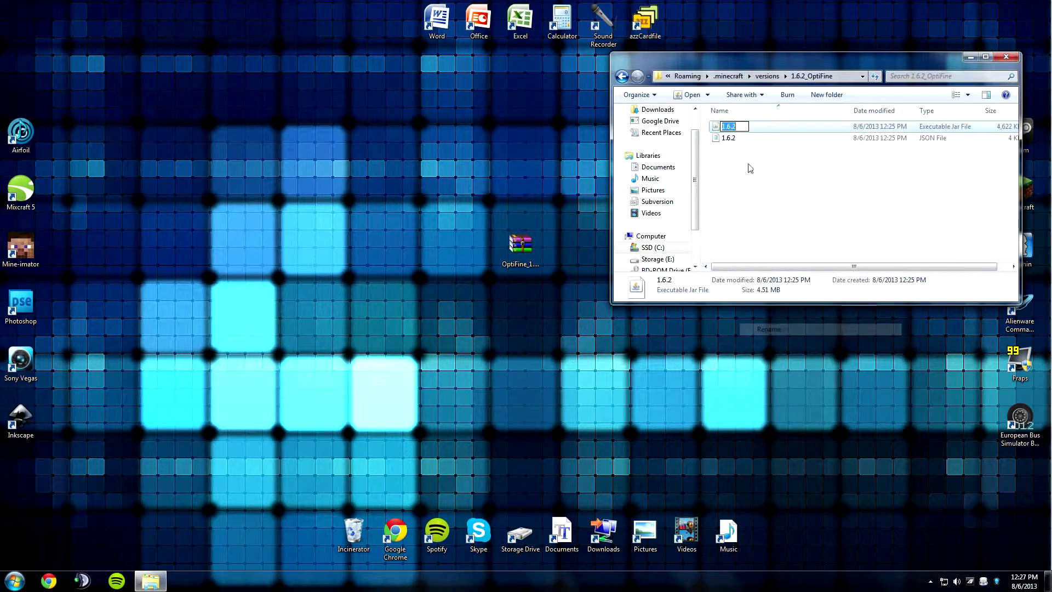
left_click(749, 131)
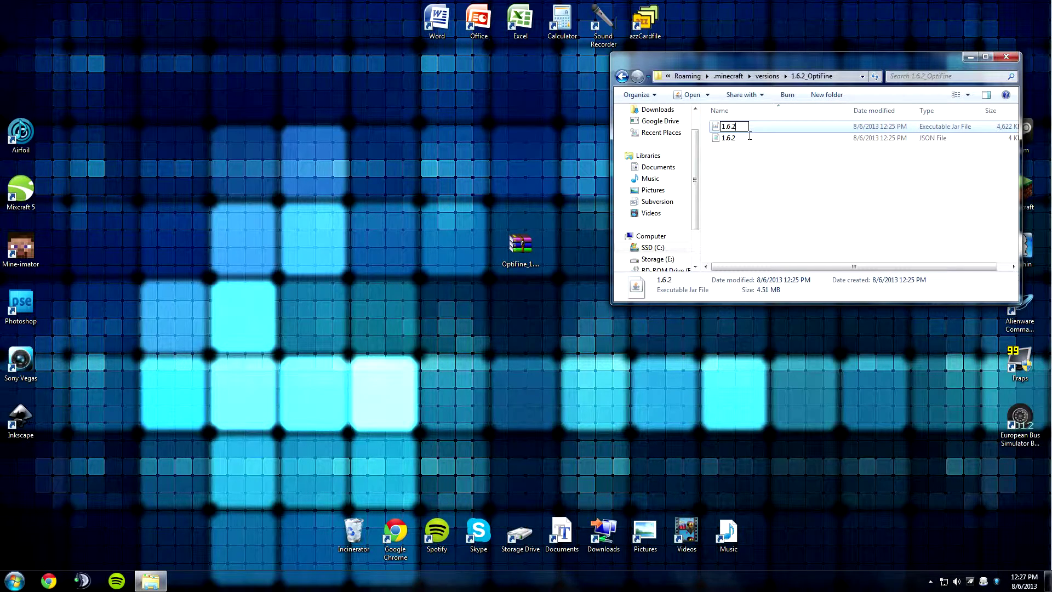
type("_")
type("Opto")
key("BackSpace")
type("iFine")
key("Return")
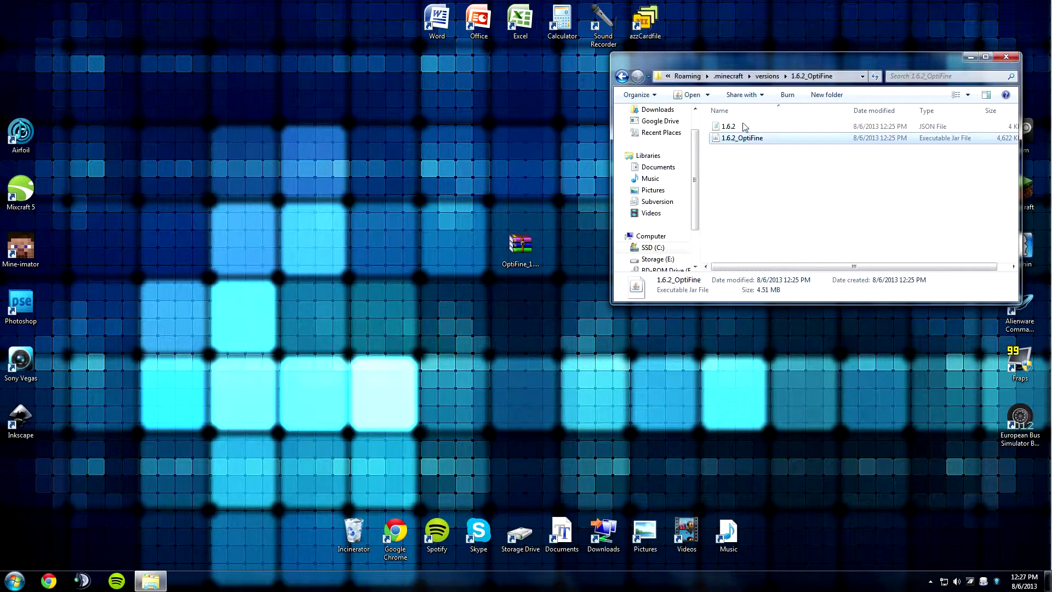
- Rename the 1.6.2 JSON file to 1.6.2_OptiFine and open it in Notepad
left_click(743, 127)
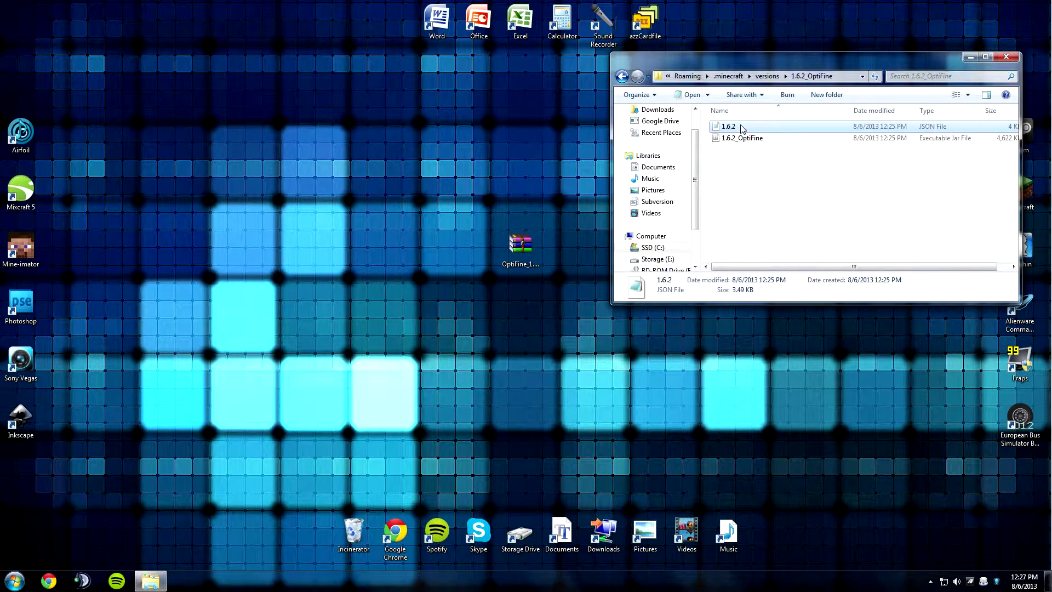
right_click(743, 128)
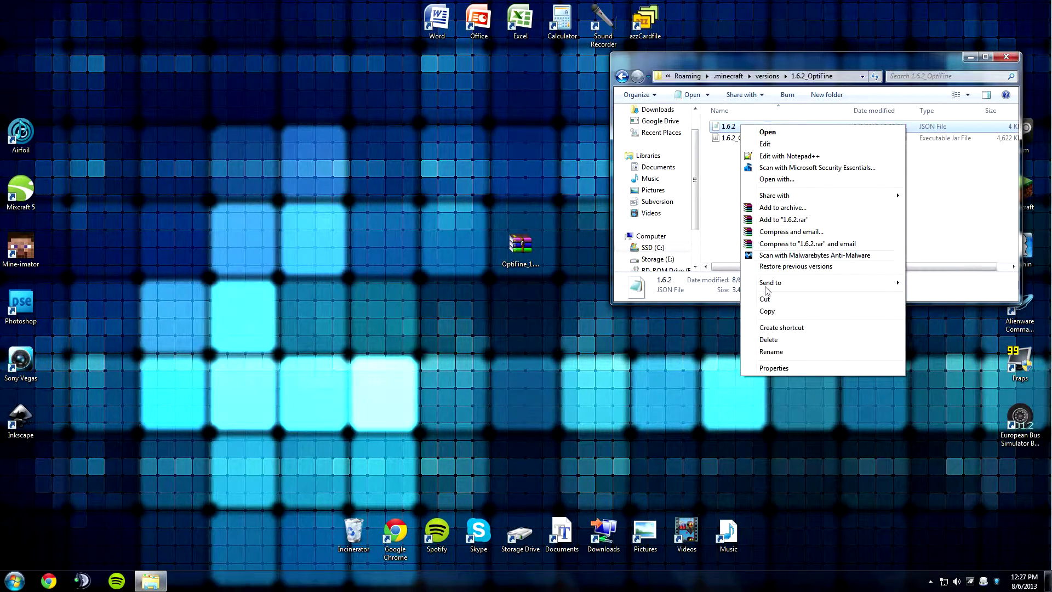
left_click(784, 352)
key("End")
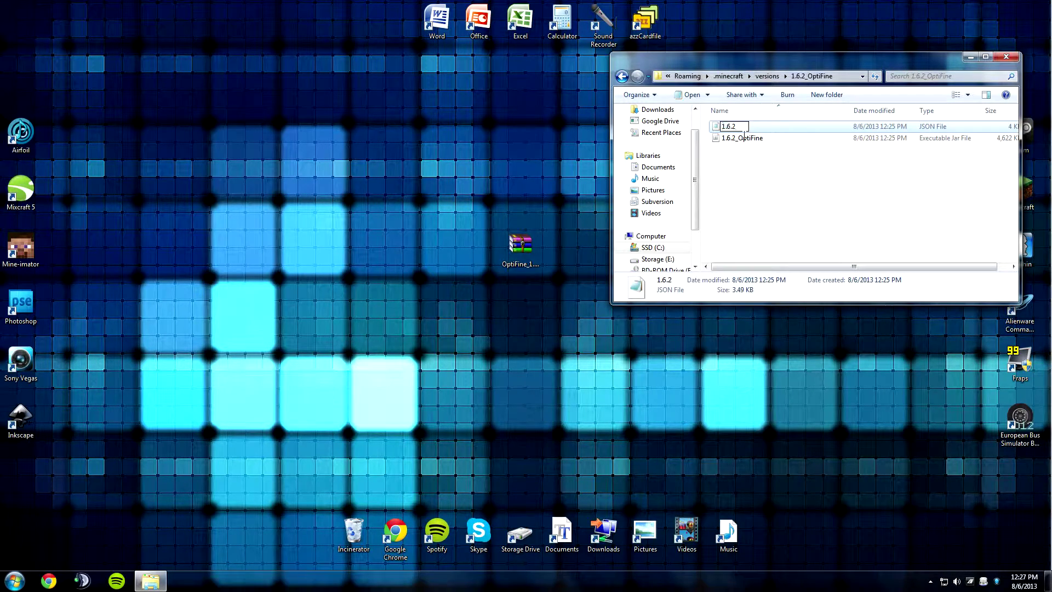
type("_OptiFine")
key("Return")
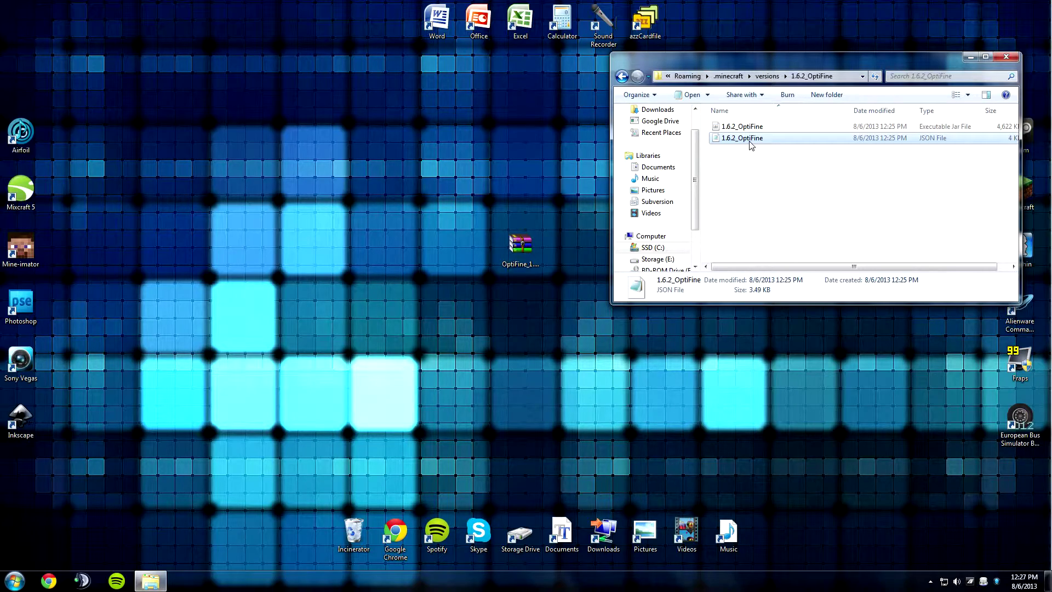
double_click(750, 141)
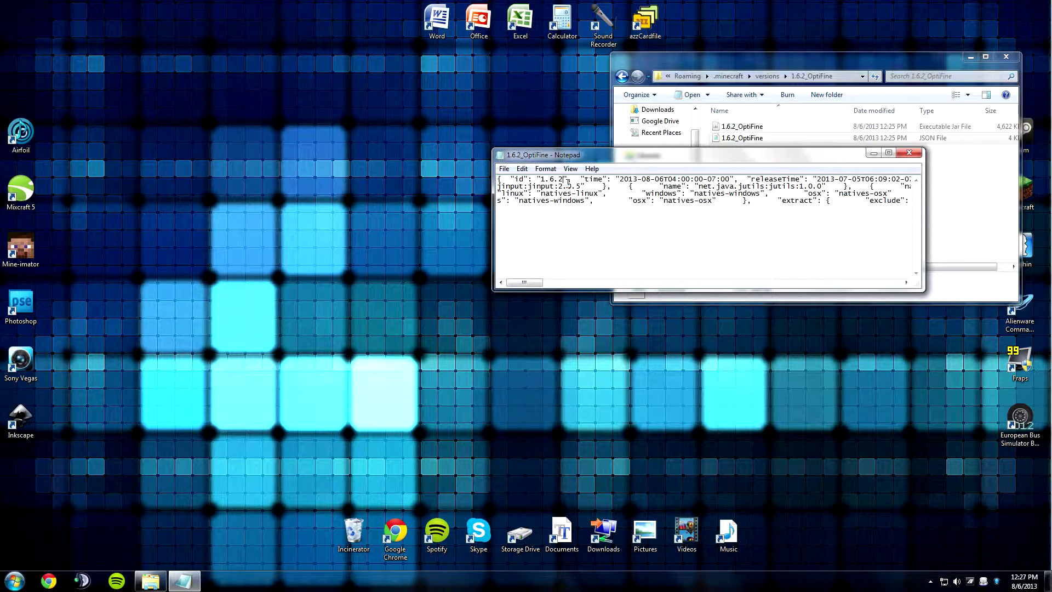
- Append _OptiFine to the JSON id so it reads 1.6.2_OptiFine, saving on close
type("_")
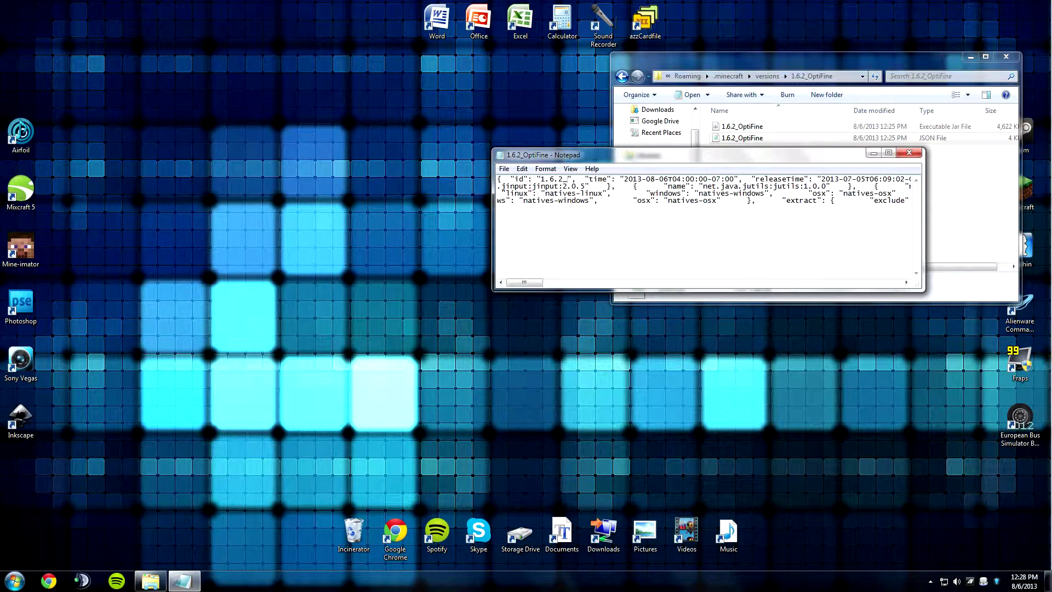
type("OptiFine")
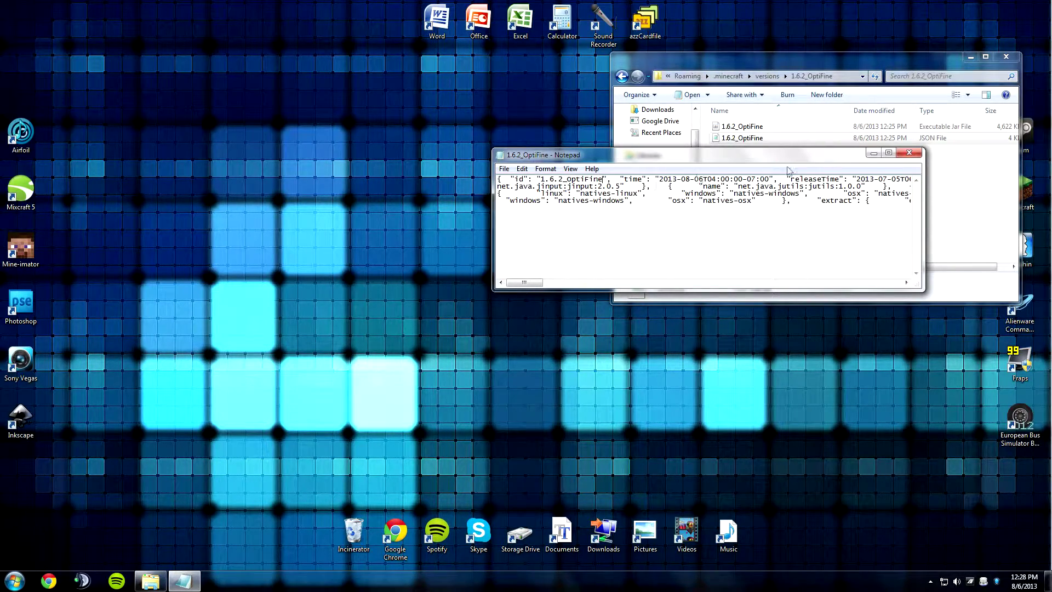
left_click(910, 153)
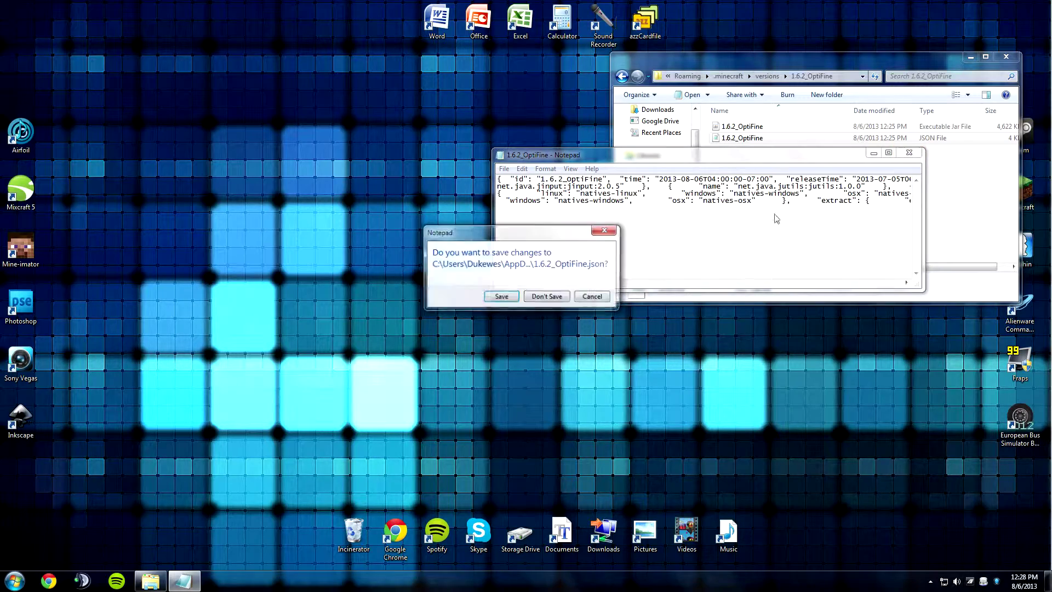
left_click(507, 299)
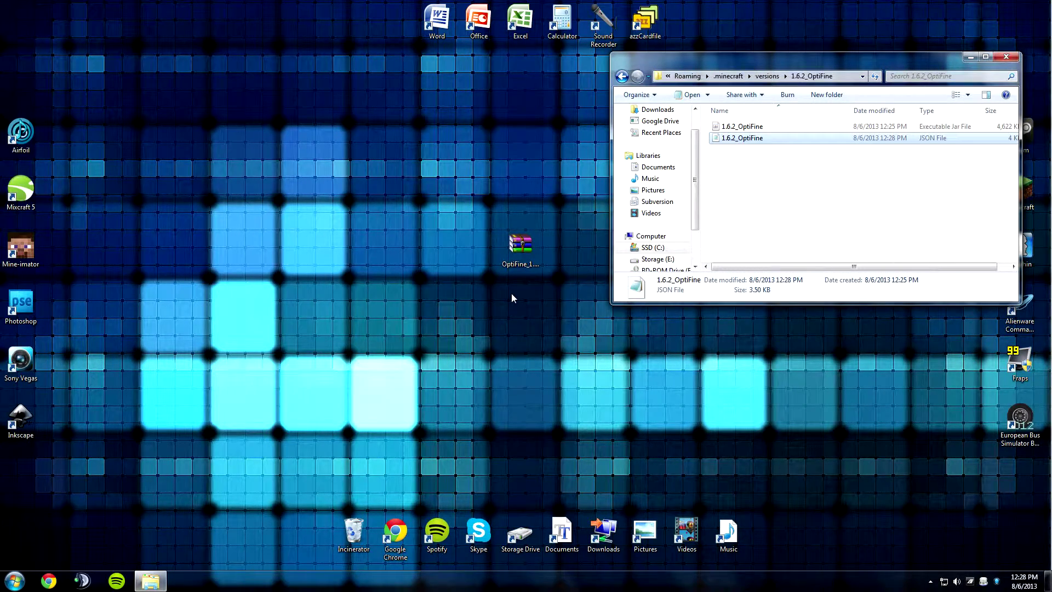
- Open 1.6.2_OptiFine.jar as an archive in WinRAR
left_click(742, 126)
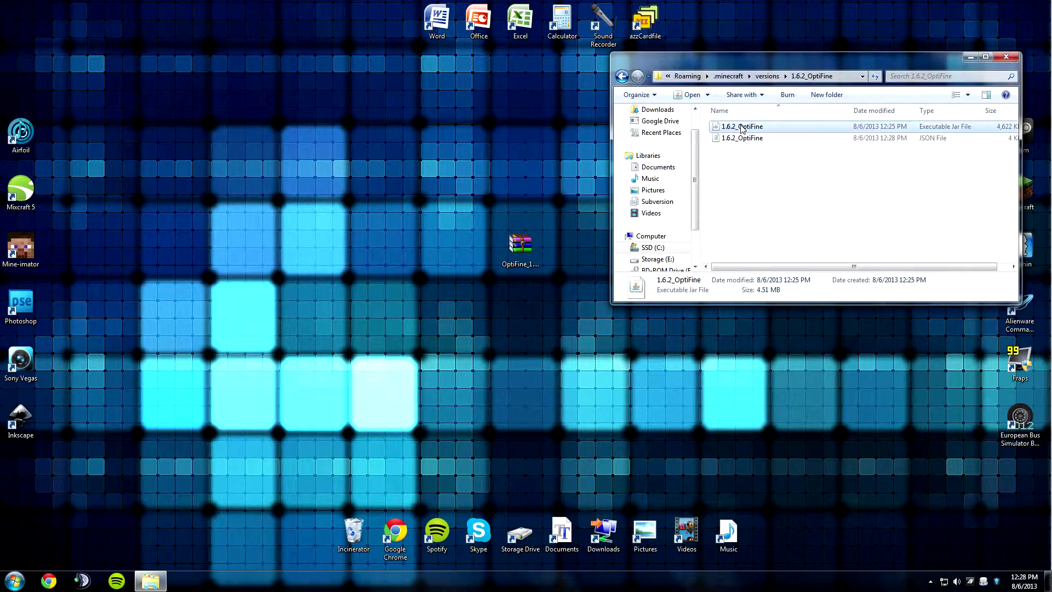
right_click(741, 126)
mouse_move(817, 167)
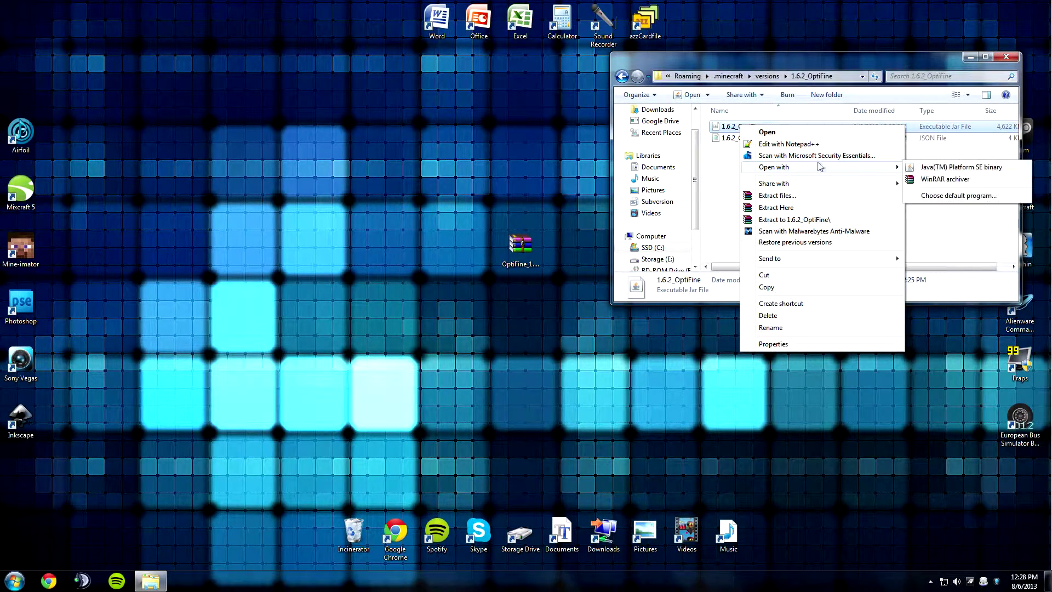
left_click(931, 181)
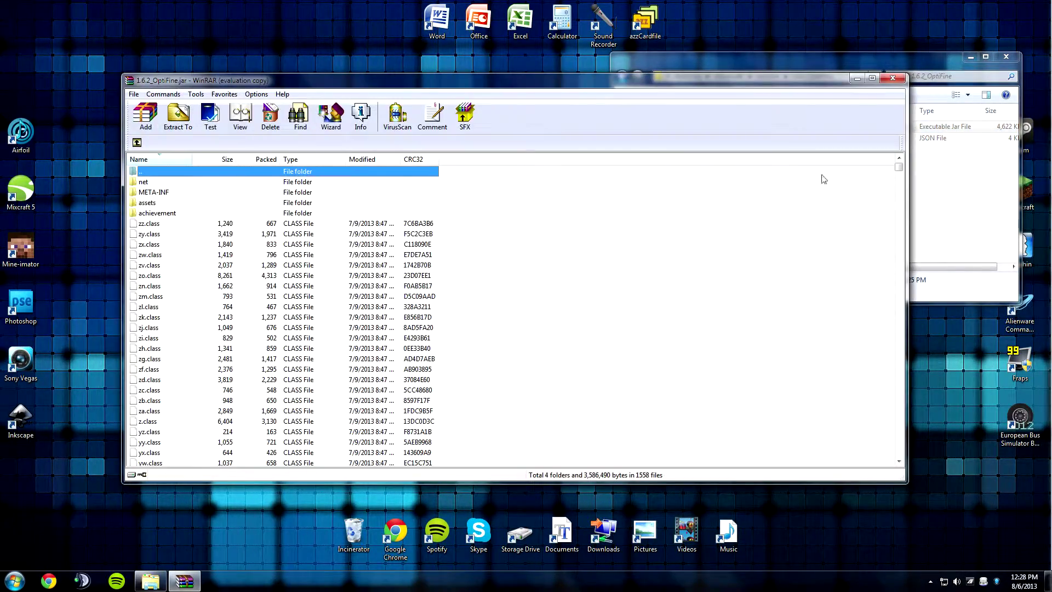
left_click_drag(477, 83, 924, 79)
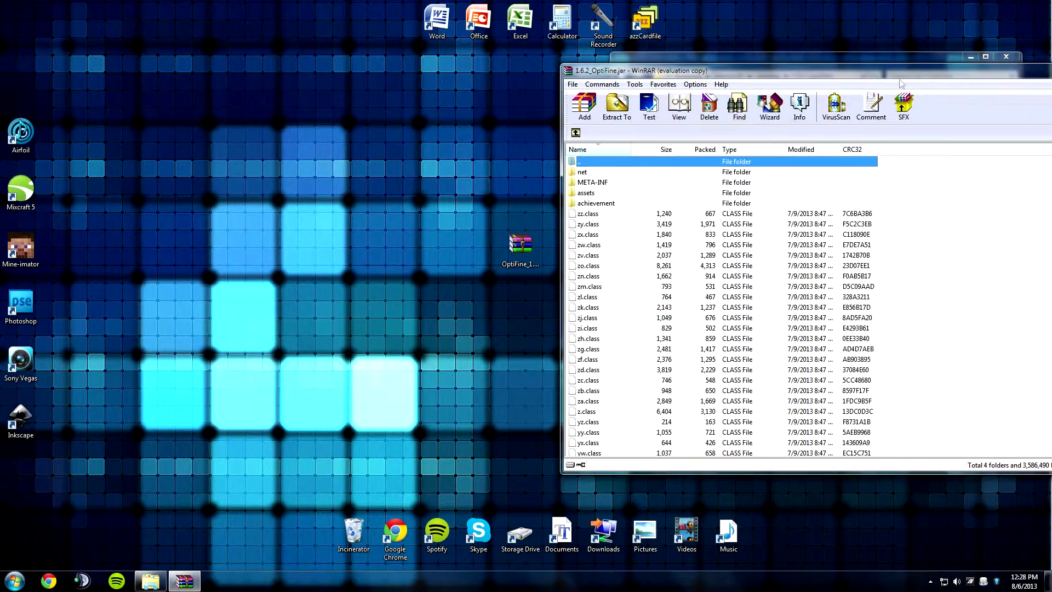
- Add every file from the OptiFine_1.6.2_HD_U_B4 zip into the jar archive
double_click(519, 252)
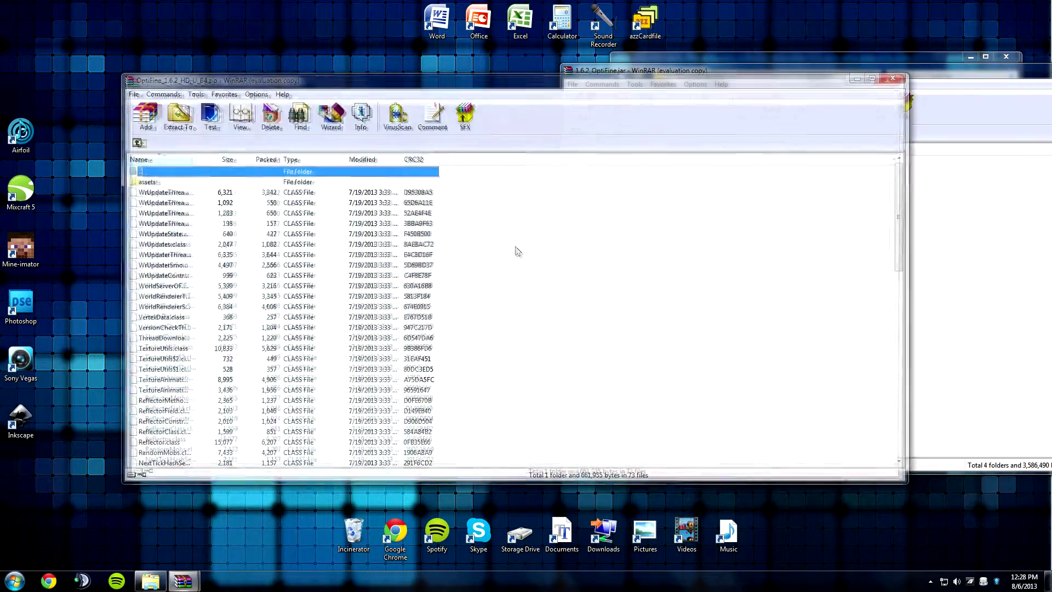
left_click_drag(406, 87, 305, 109)
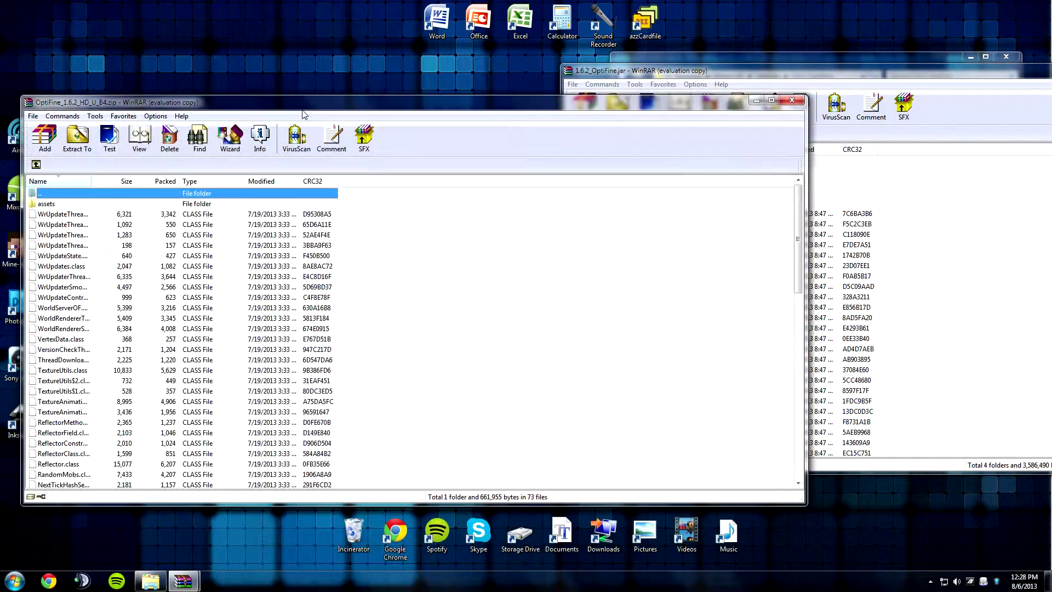
left_click(59, 204)
key("shift+Down")
key("shift+Down")
key("shift+Down")
key("shift+Down")
key("shift+Down")
key("shift+Down")
key("shift+Down")
key("shift+Down")
key("shift+Down")
key("shift+Down")
key("shift+Down")
key("shift+Down")
key("shift+Down")
key("shift+Down")
key("shift+Down")
key("shift+Down")
key("shift+Down")
key("shift+Down")
key("shift+Down")
key("shift+Down")
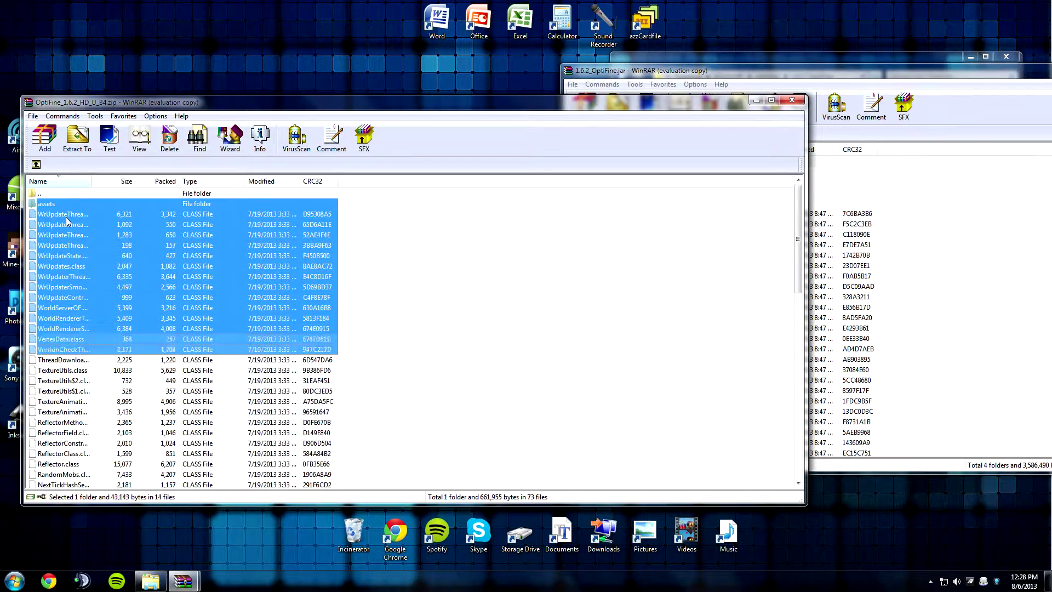
key("shift+Down")
key("shift+Down")
key("shift+Down")
key("shift+Down")
key("shift+Down")
key("shift+Down")
key("shift+Down")
key("shift+Down")
key("shift+Down")
key("shift+Down")
key("shift+Down")
key("shift+Down")
key("shift+Down")
key("shift+Down")
key("shift+Down")
key("shift+Down")
key("shift+Down")
key("shift+Down")
key("shift+Down")
key("shift+Down")
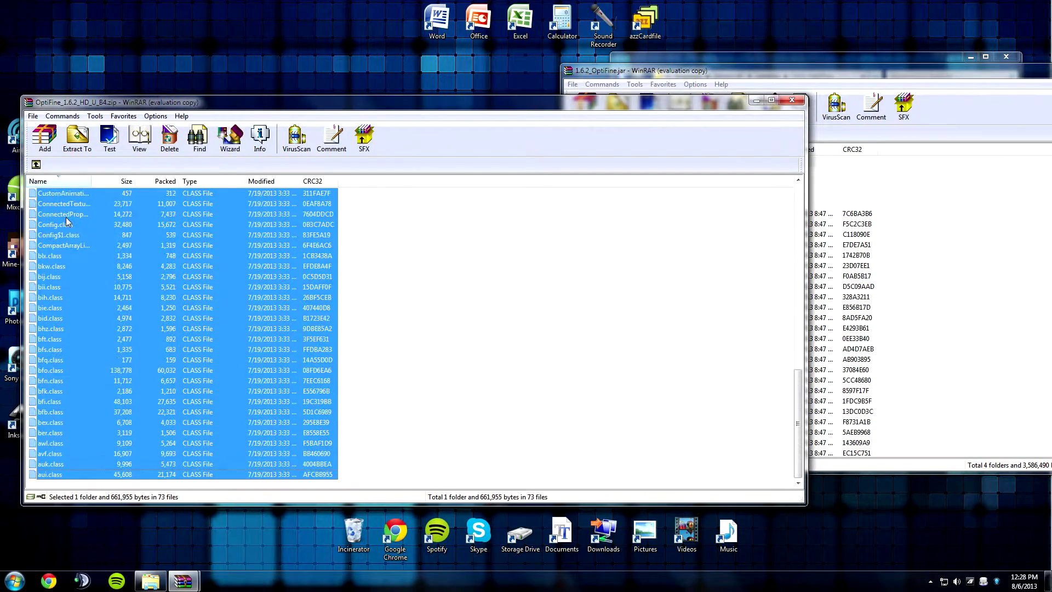
left_click_drag(66, 217, 948, 258)
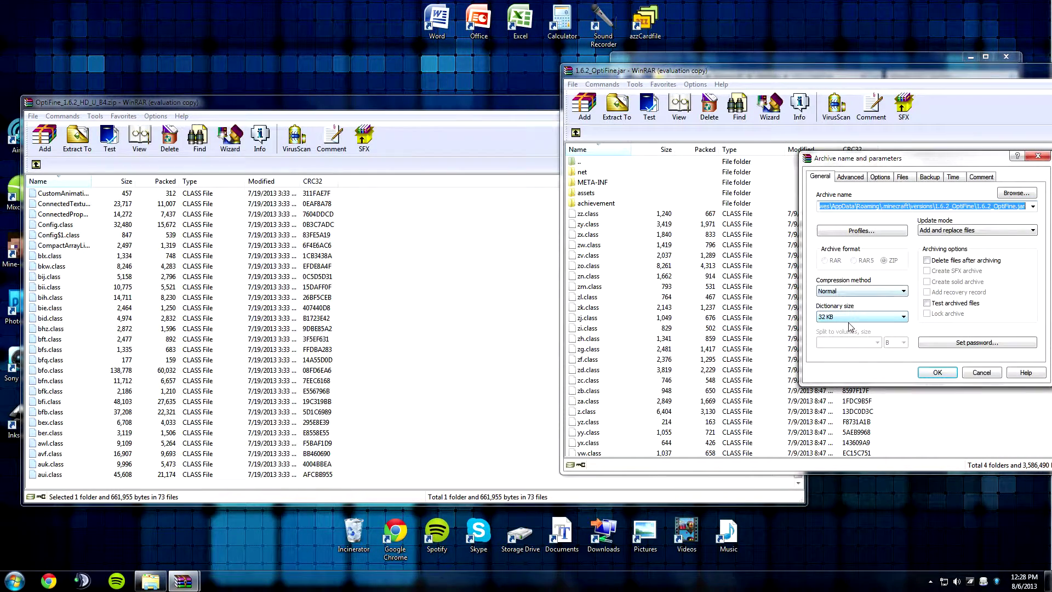
left_click(921, 373)
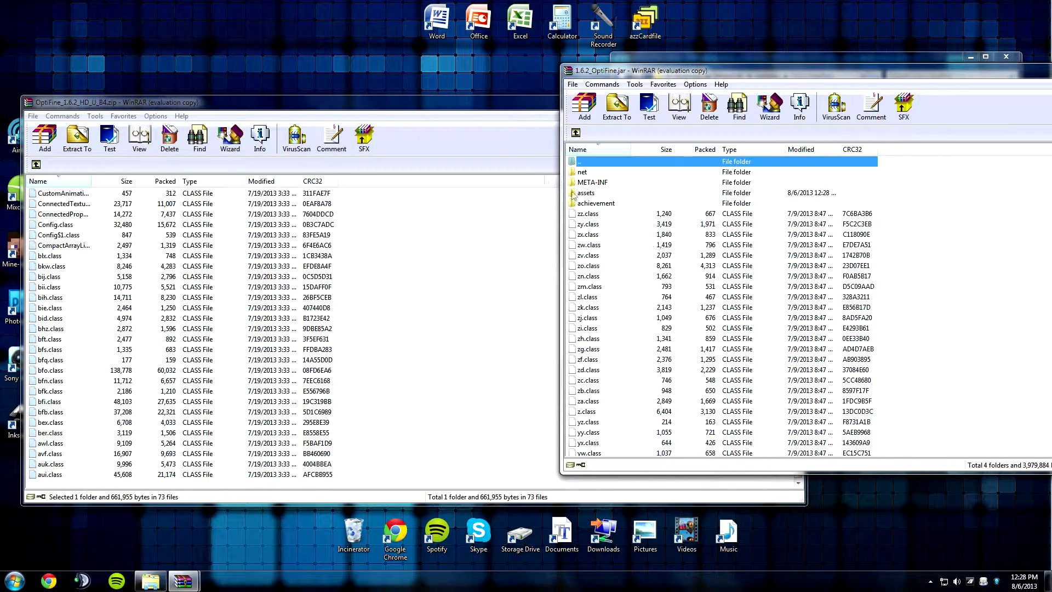
- Close the OptiFine zip and delete the META-INF folder from the jar
left_click(477, 116)
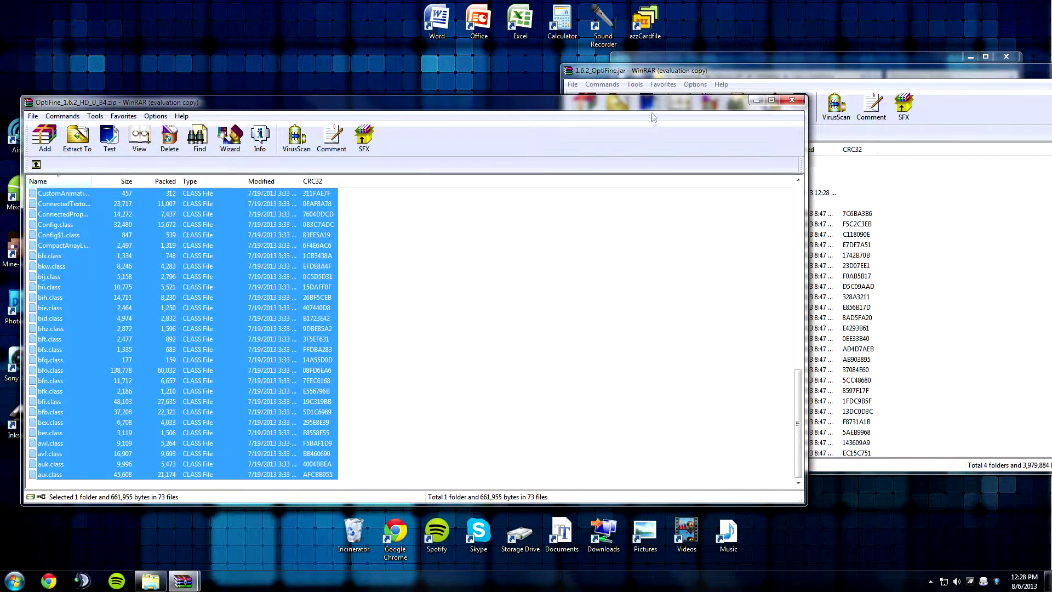
left_click(792, 100)
left_click(600, 183)
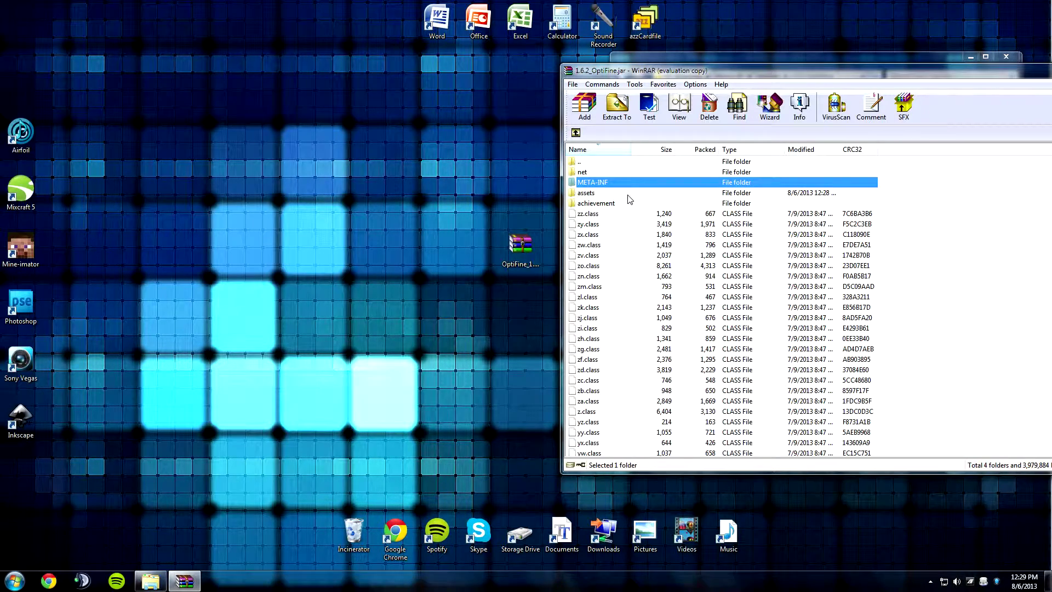
key("Delete")
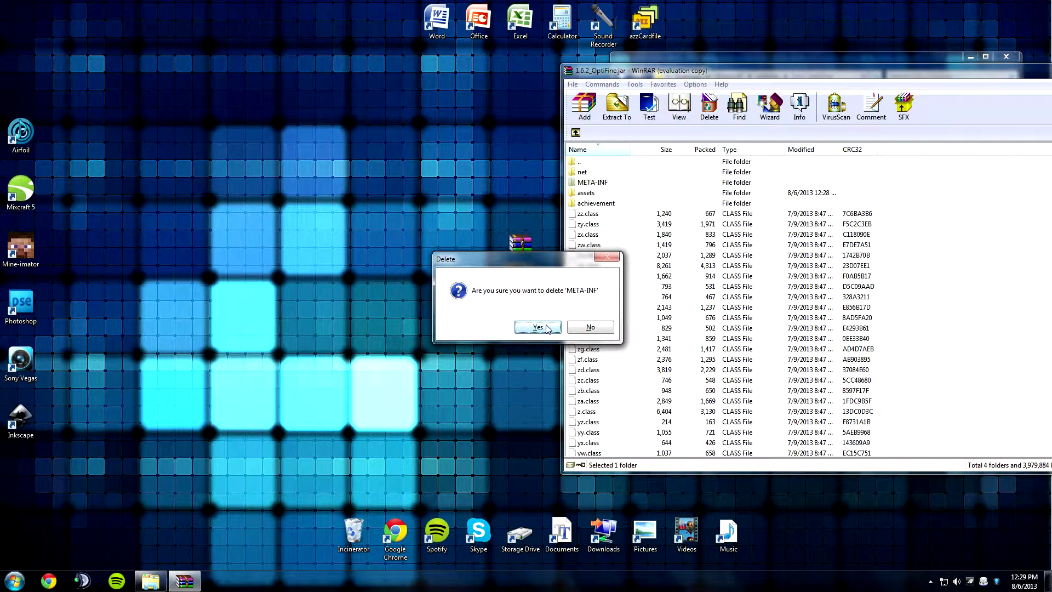
left_click(538, 328)
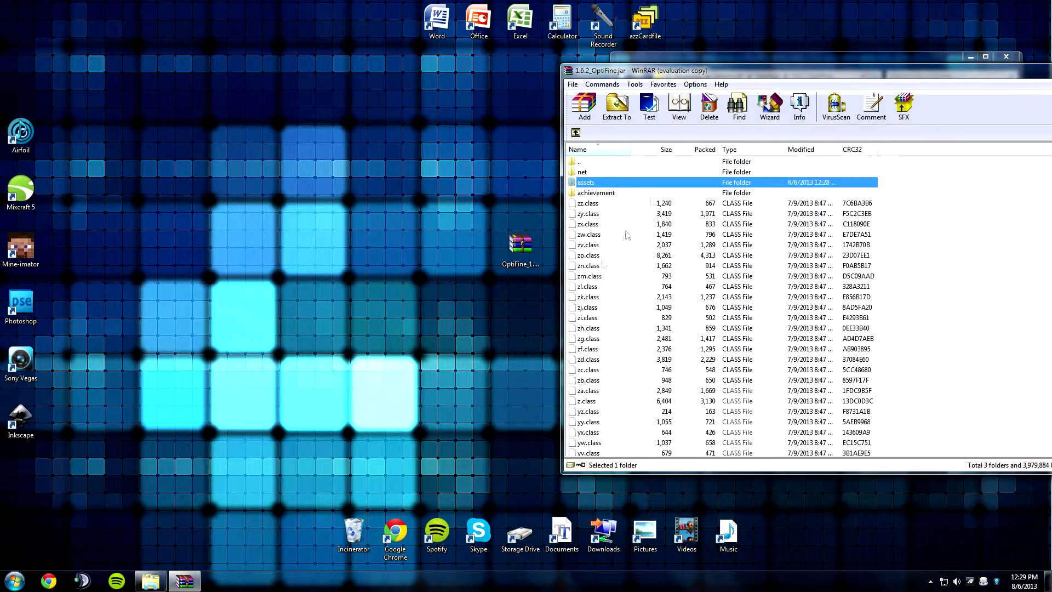
- Close the jar archive and the versions folder window
left_click_drag(718, 75, 401, 78)
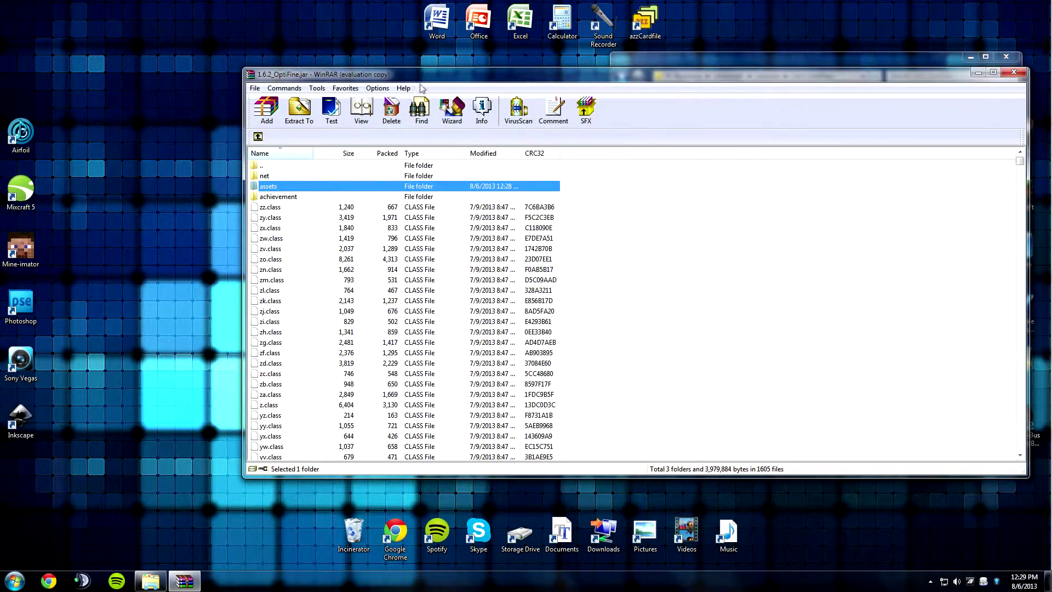
left_click(1014, 72)
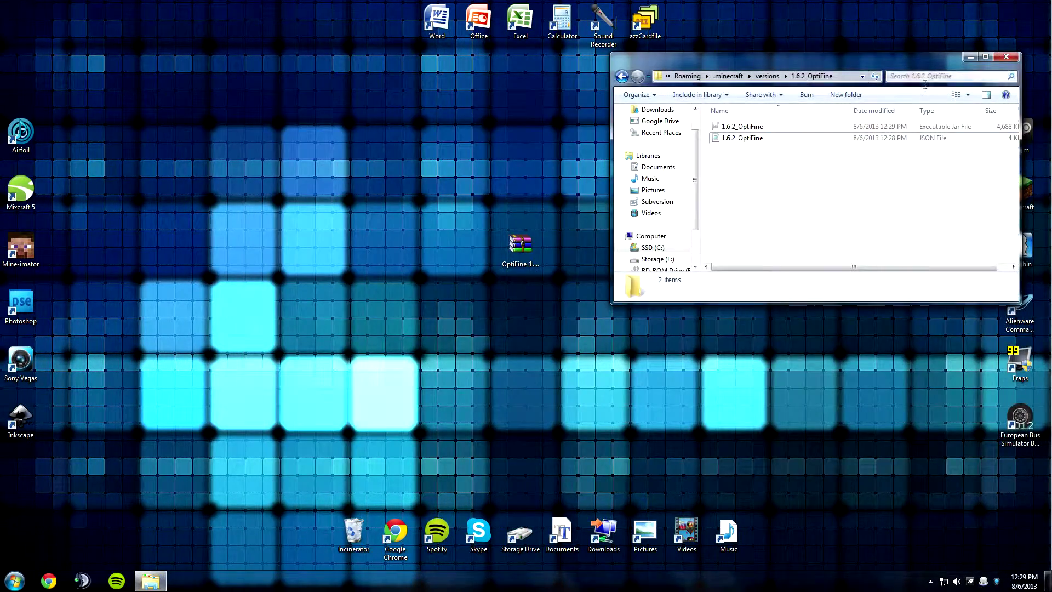
left_click(1007, 57)
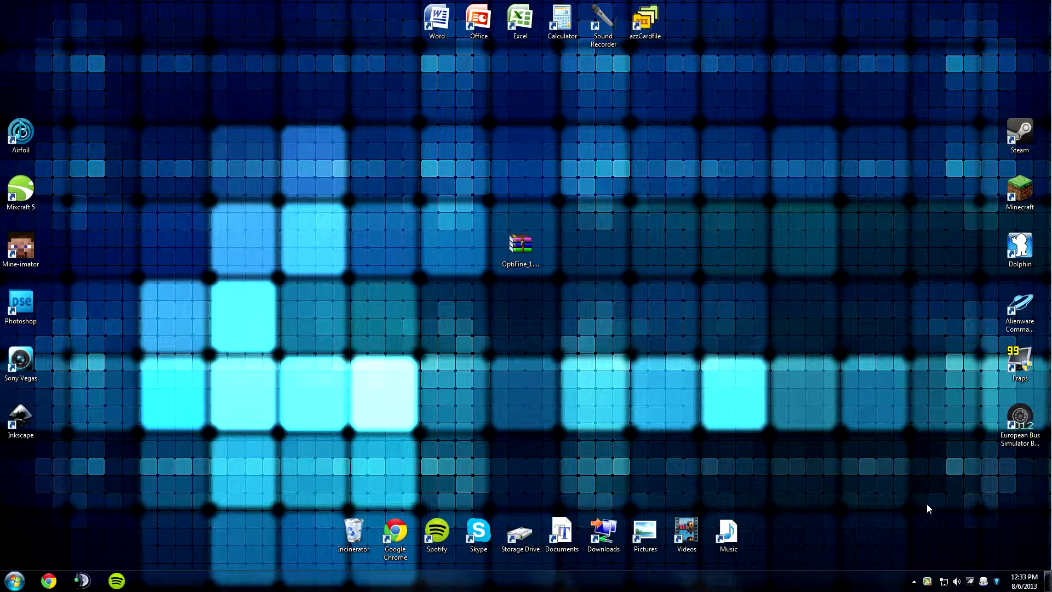
- In the launcher, set the Default profile to release 1.6.2_OptiFine, save, and start the game
double_click(1017, 192)
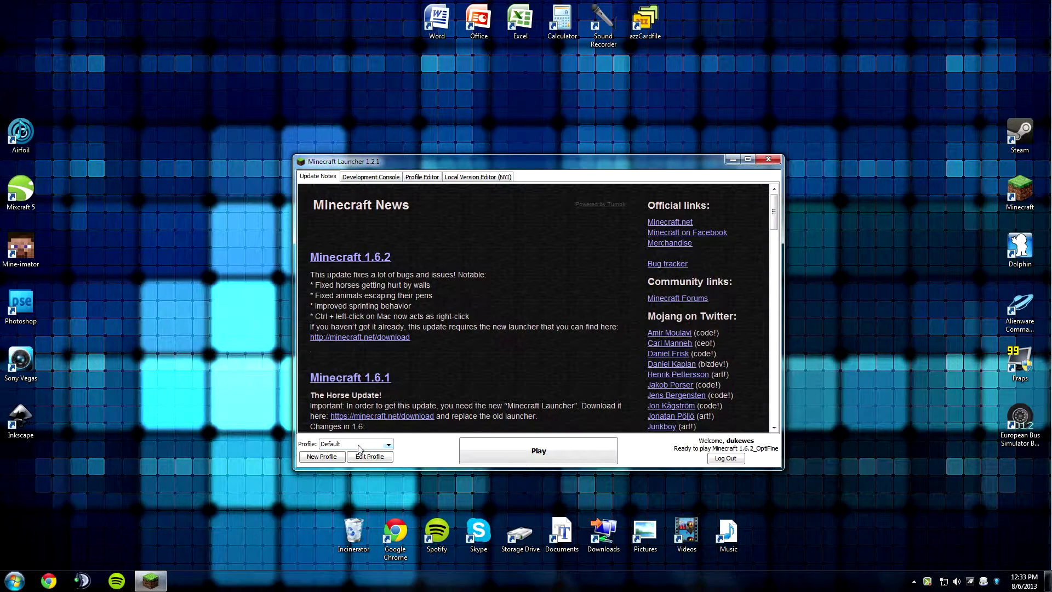
left_click(361, 457)
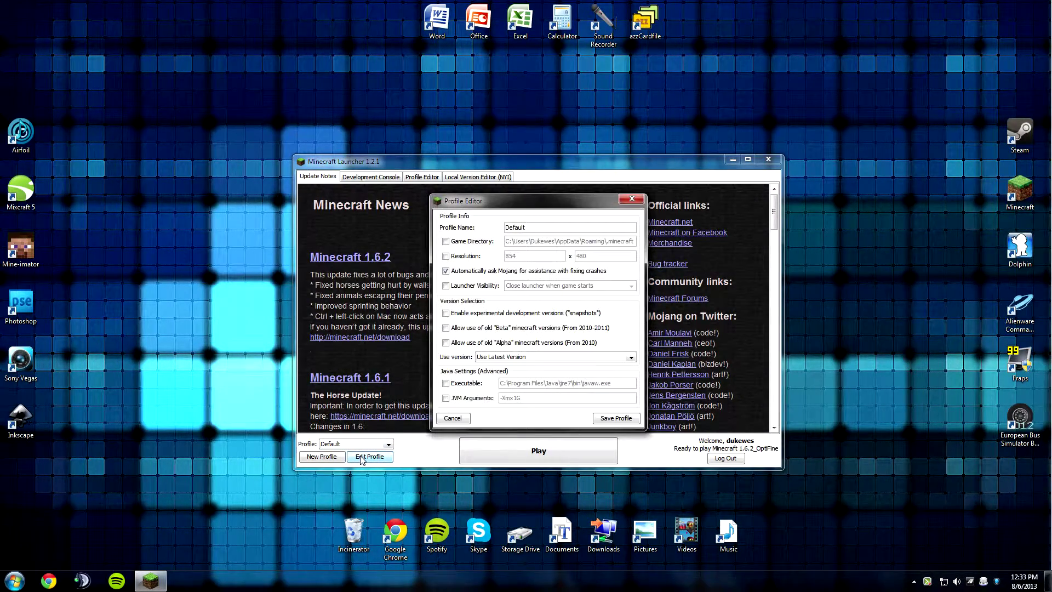
left_click(508, 360)
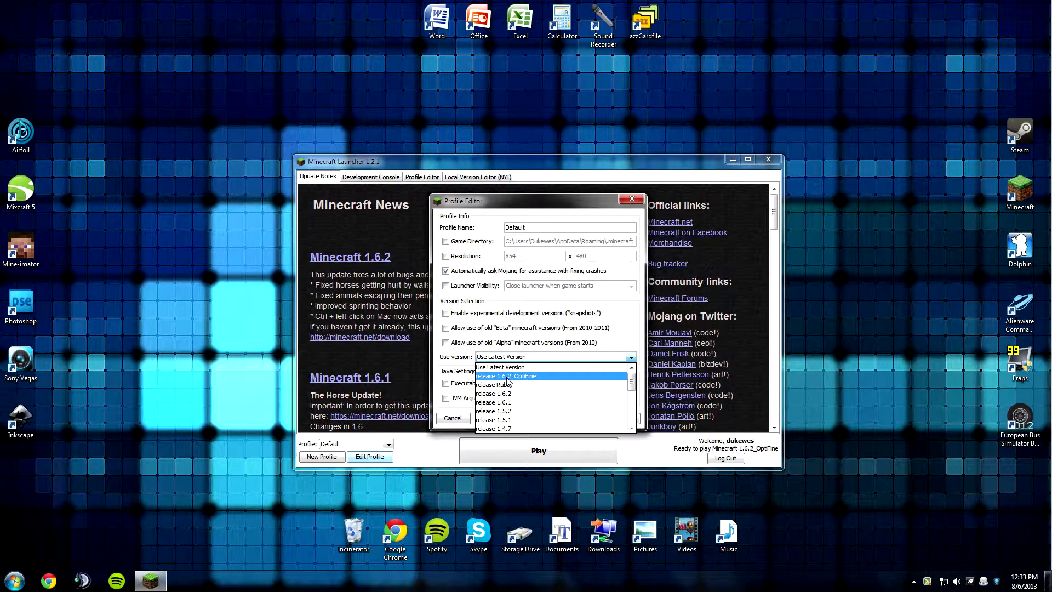
left_click(508, 377)
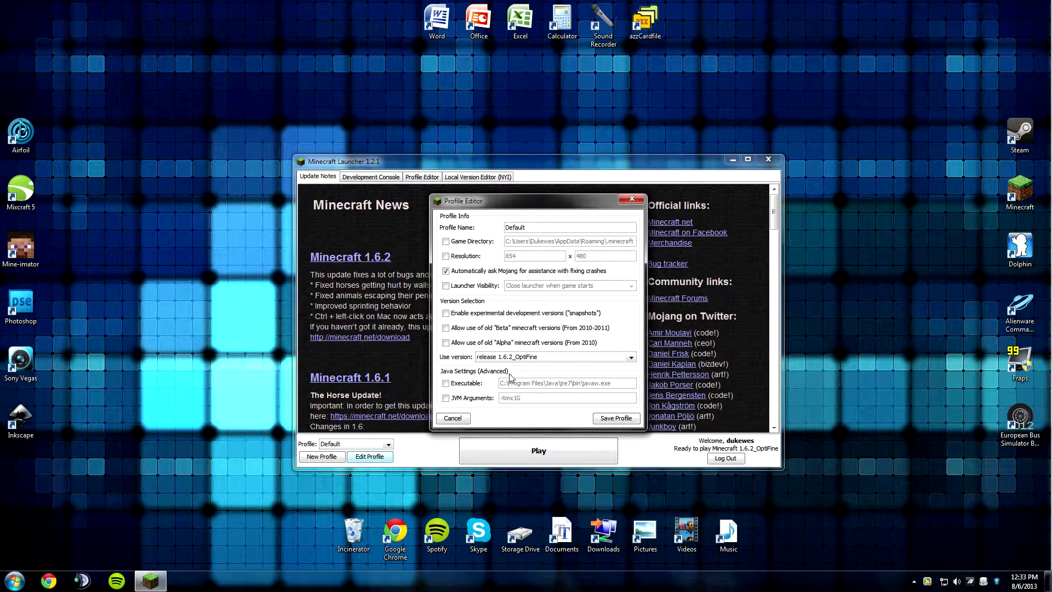
left_click(621, 418)
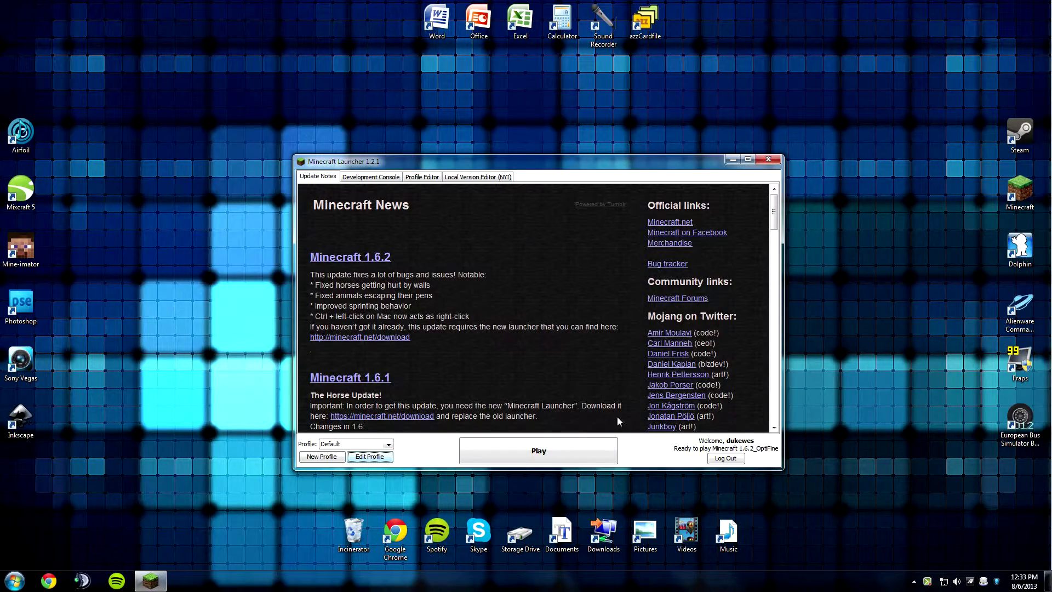
left_click(558, 454)
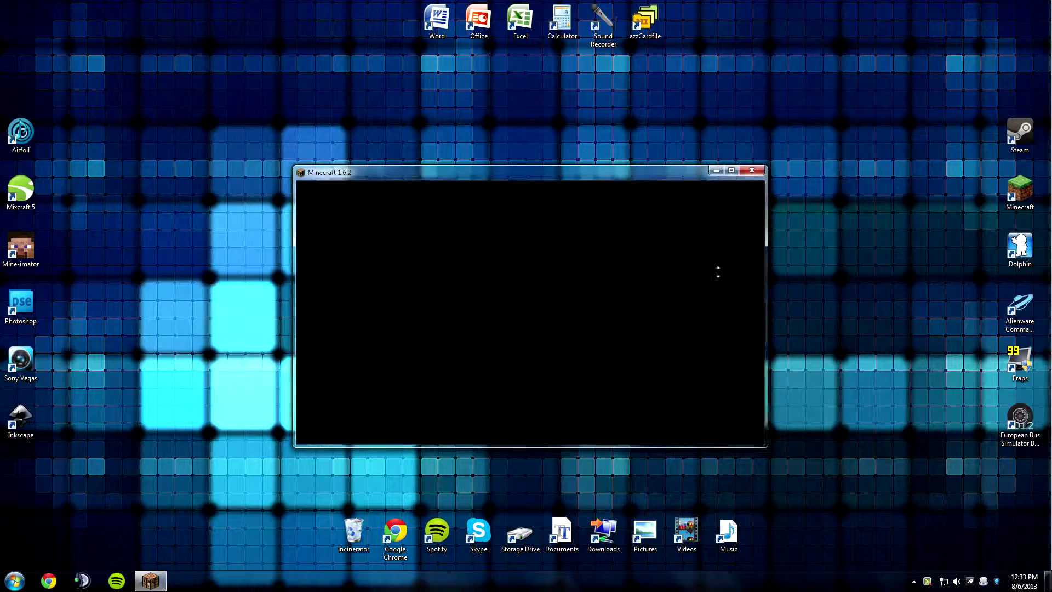
- Maximize the game window and go to Options > Video Settings to view OptiFine's options
left_click(732, 171)
left_click(468, 306)
left_click(452, 214)
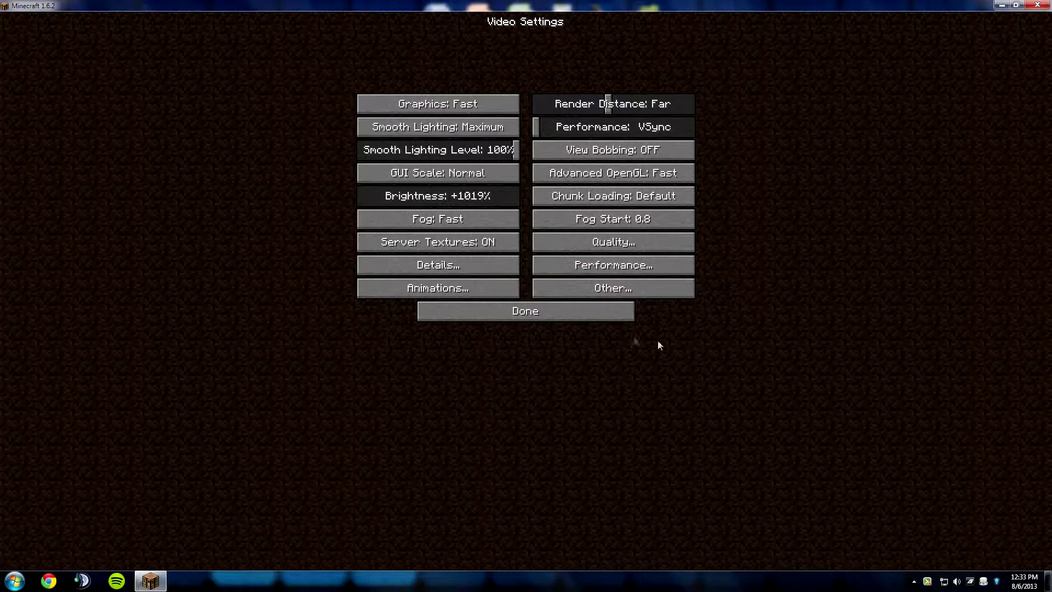
mouse_move(568, 147)
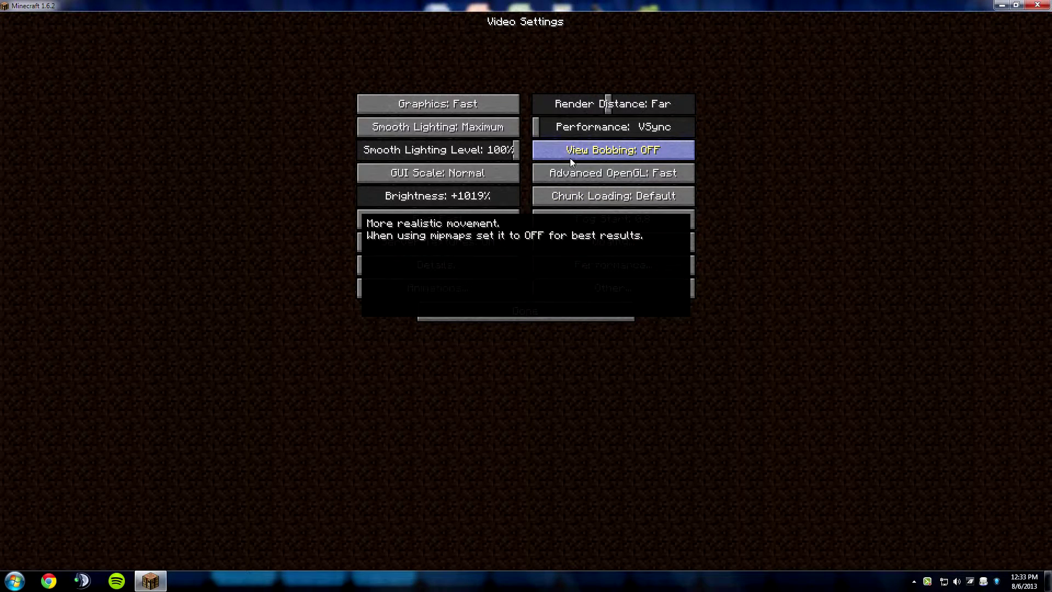